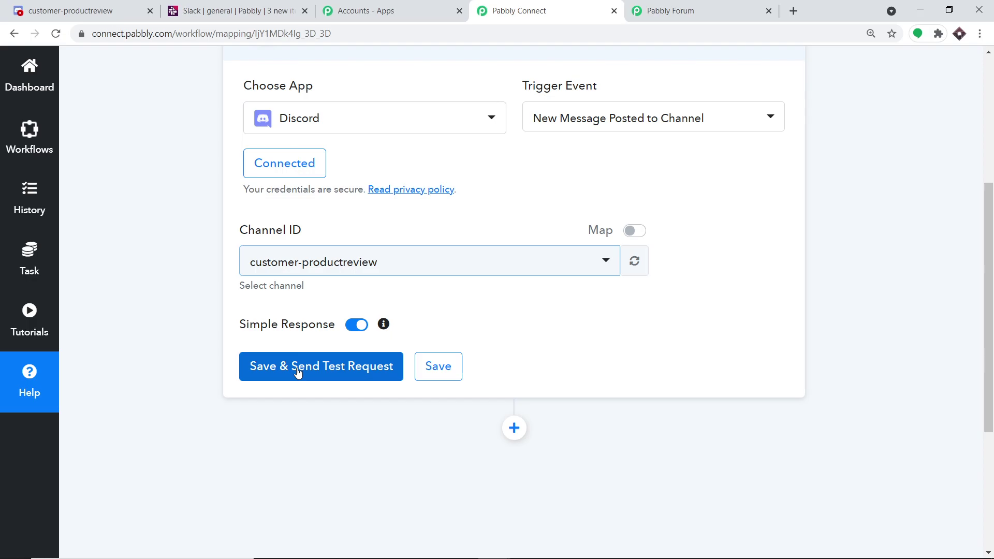
Step: Save the Discord trigger and send a test request, which returns an empty response value
left_click(70, 10)
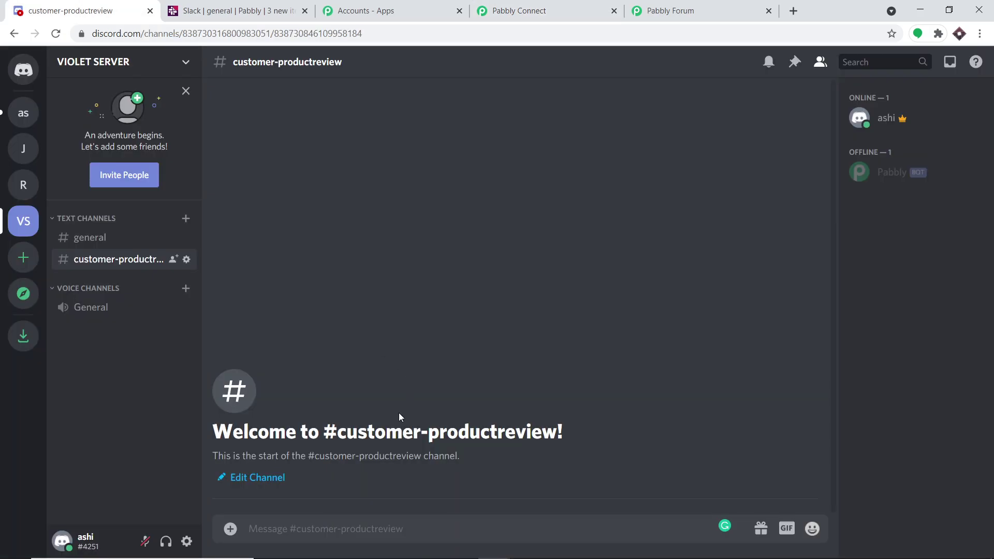
left_click(563, 8)
left_click(337, 365)
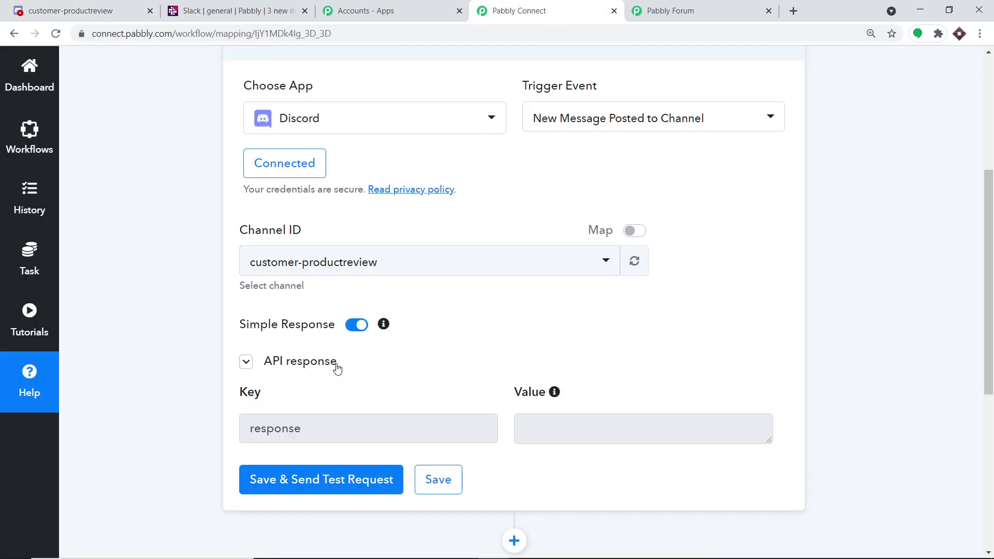
left_click(569, 419)
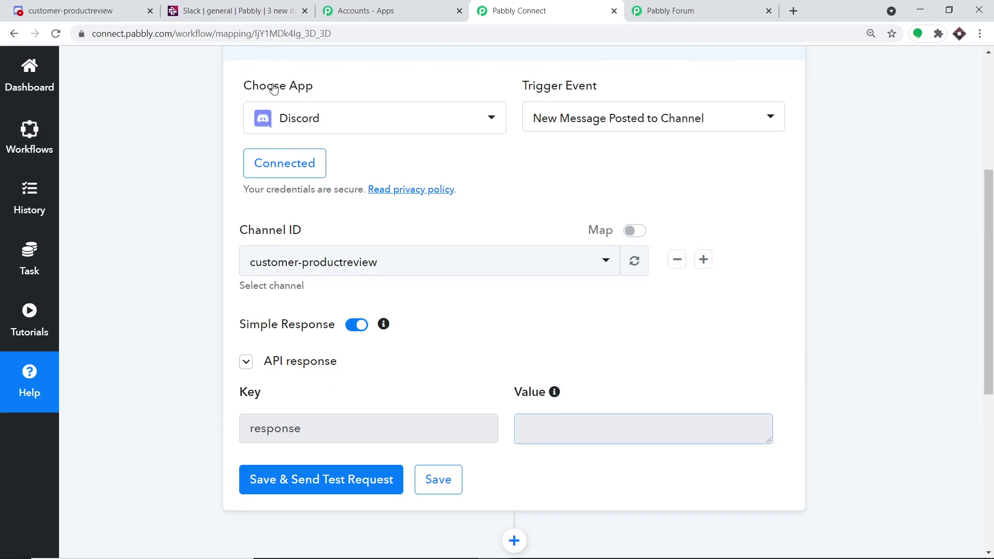
left_click(73, 10)
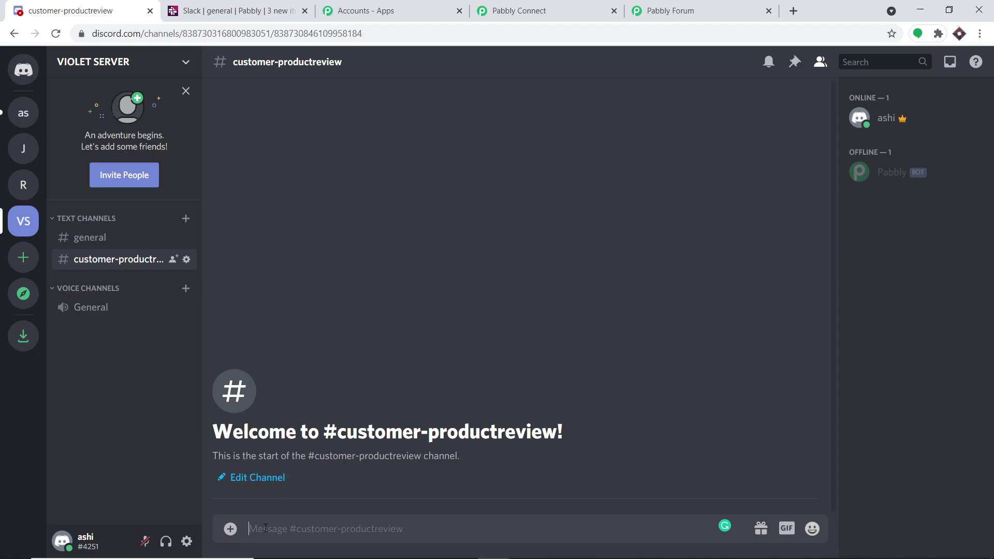
Step: Send 'The batteries are not working' as a Discord message in customer-productreview
type("Th")
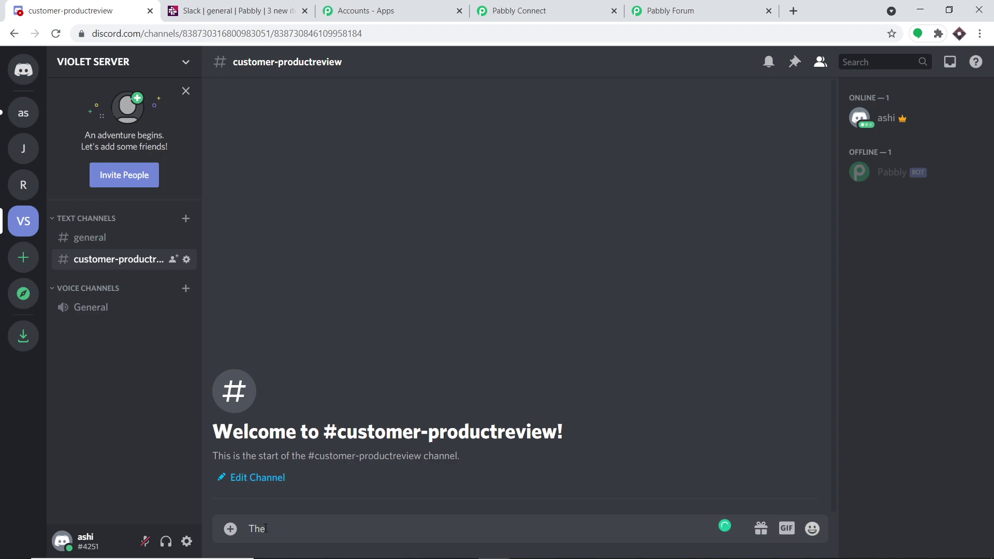
type("e batteries are not working")
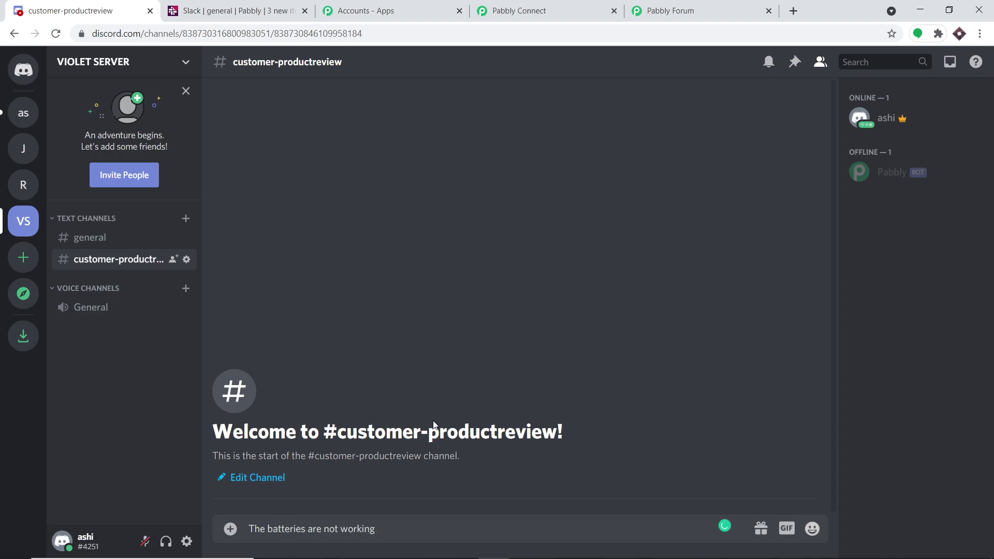
key("Return")
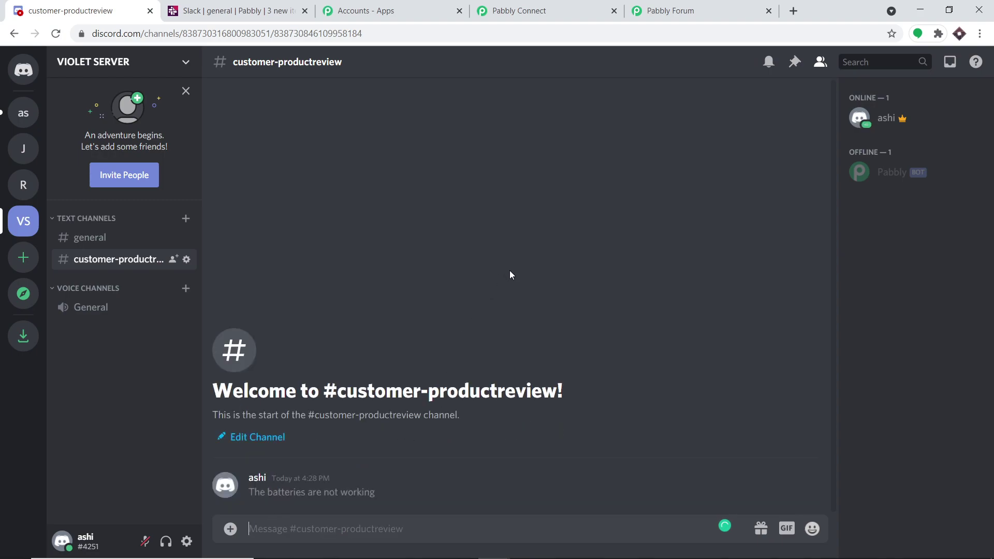
left_click(647, 9)
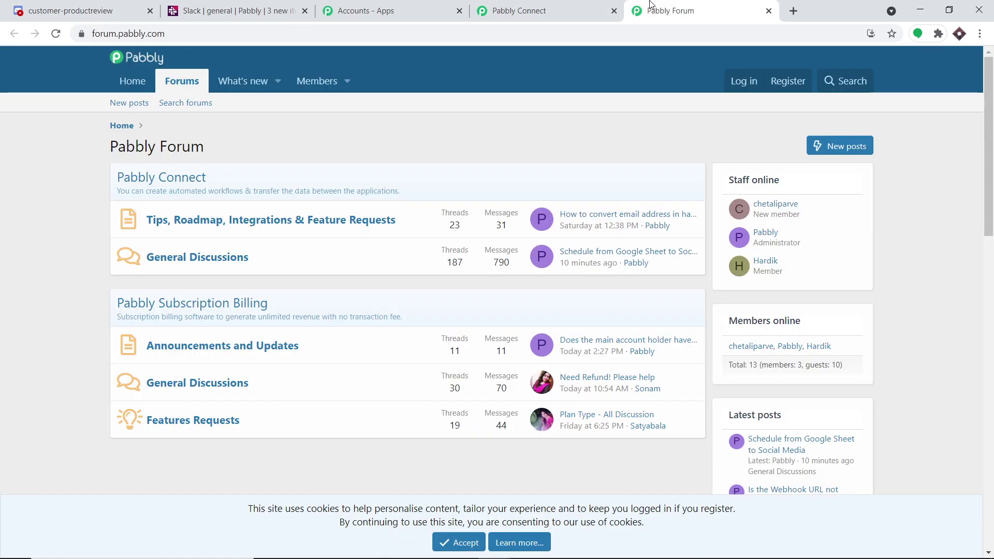
Step: Re-run the Discord trigger test so its response shows 'The batteries are not working'
left_click(533, 8)
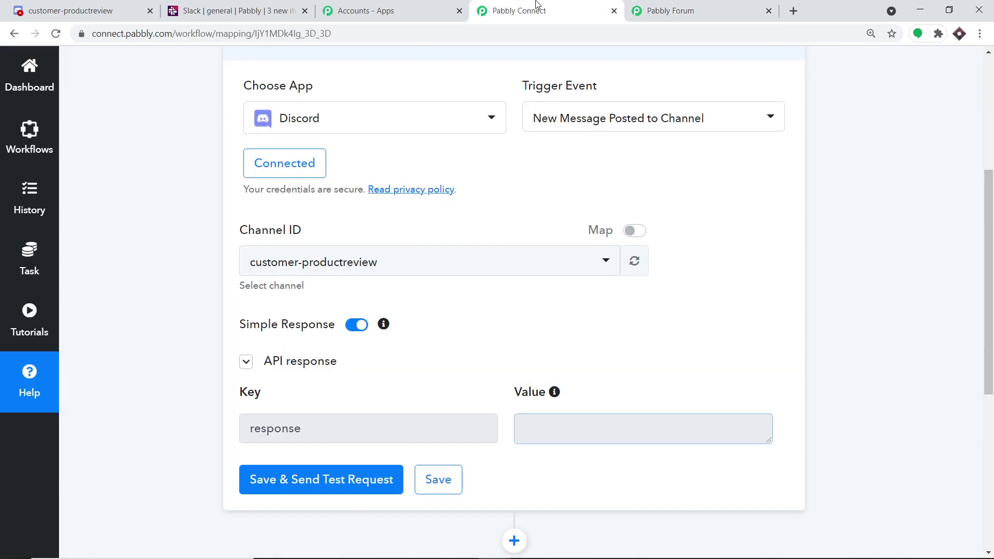
left_click(342, 479)
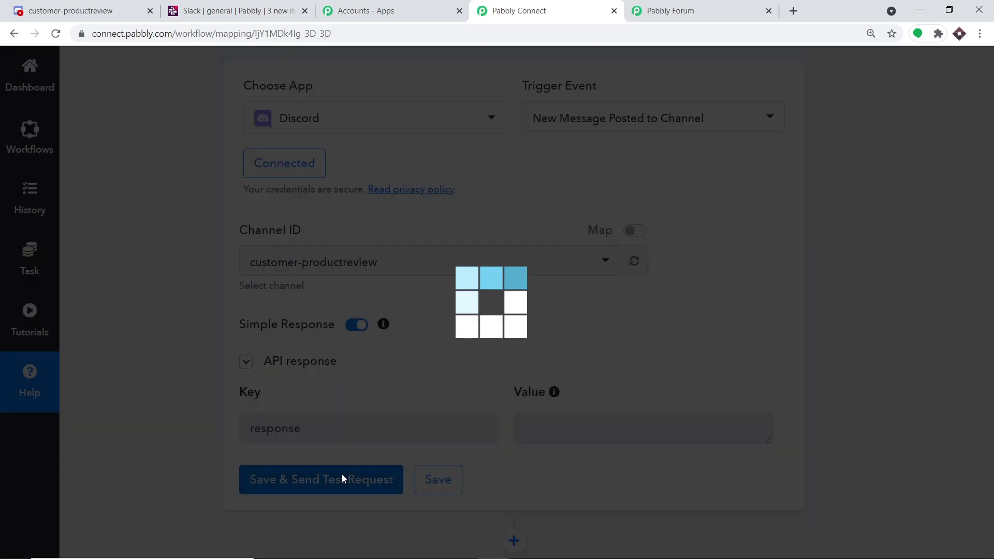
scroll(648, 426, "down", 4)
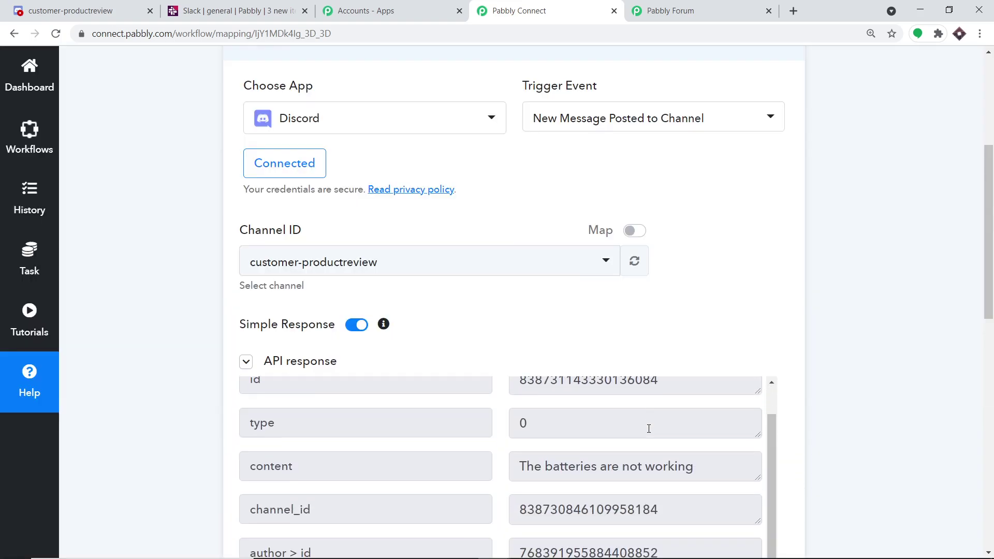
scroll(654, 428, "up", 3)
left_click_drag(992, 253, 992, 315)
left_click_drag(710, 270, 502, 275)
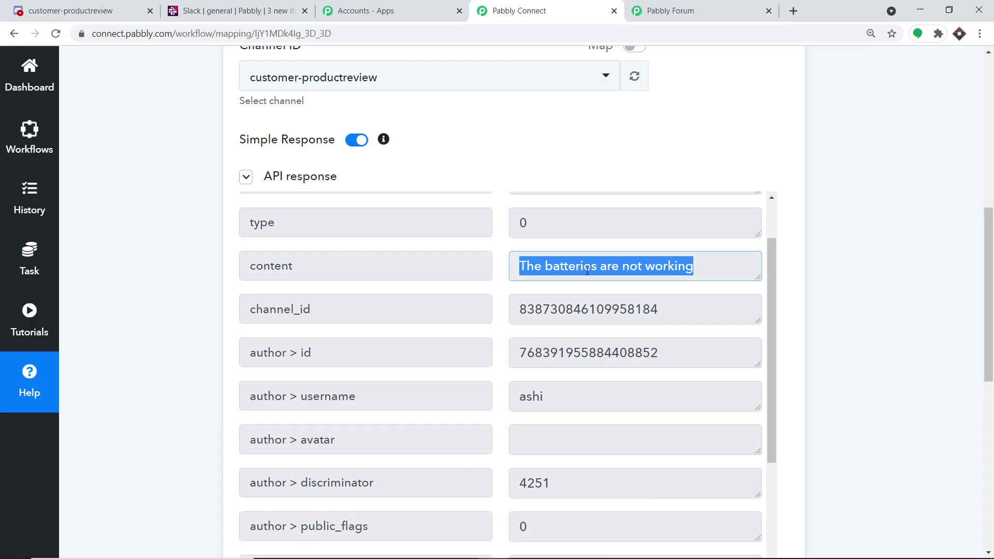
left_click_drag(988, 265, 989, 424)
Step: Add a new action step below the Discord trigger
left_click(505, 215)
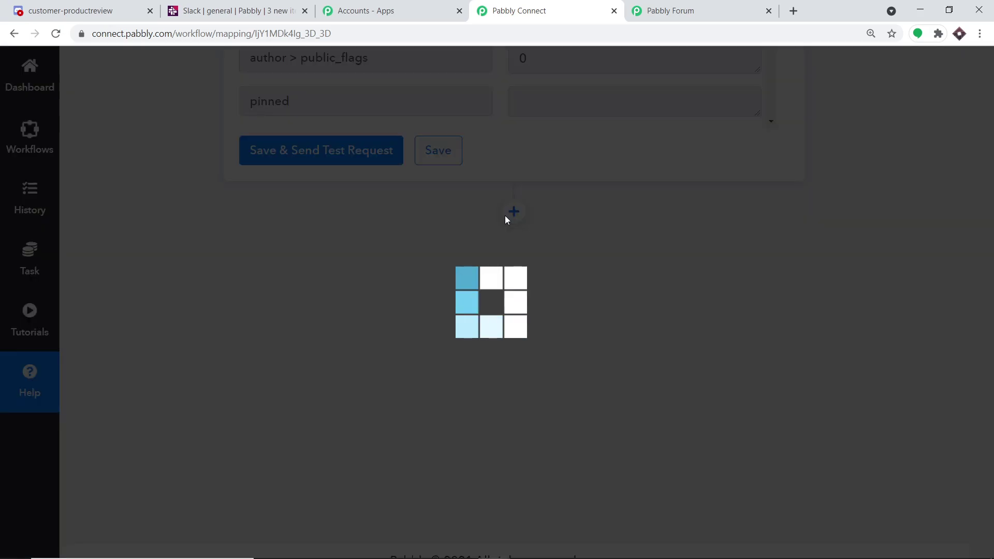
scroll(440, 429, "down", 1)
scroll(459, 395, "down", 1)
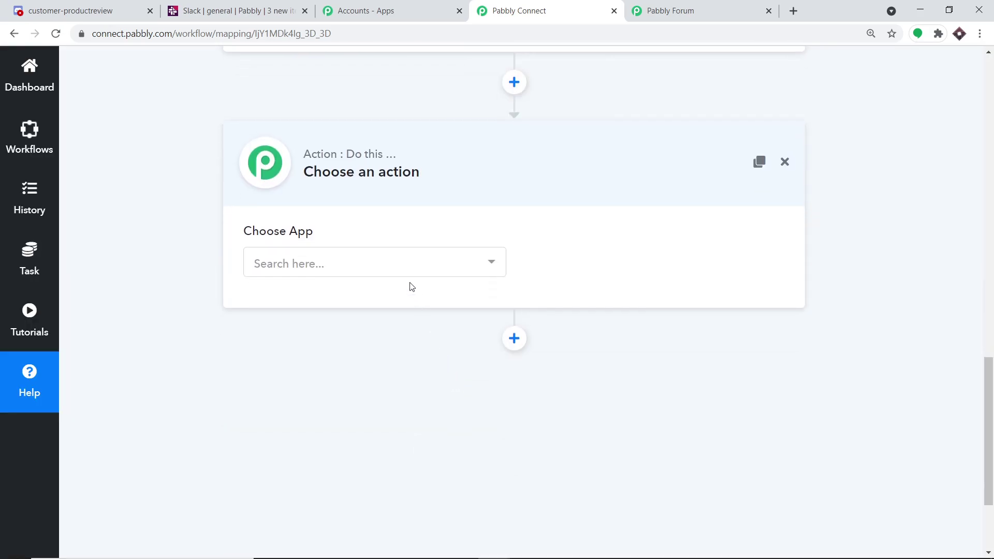
Step: Choose Slack as the action step's app
left_click(404, 270)
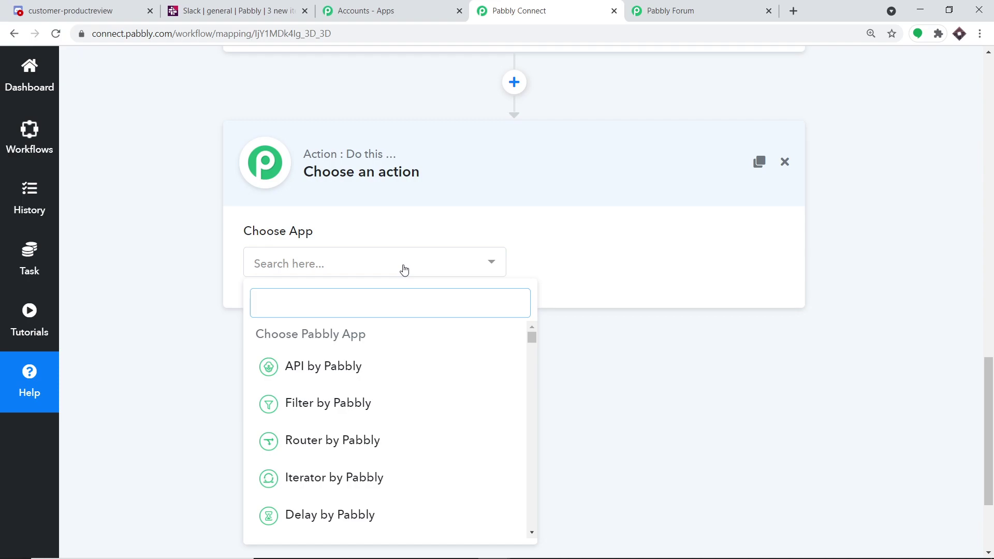
type("slack")
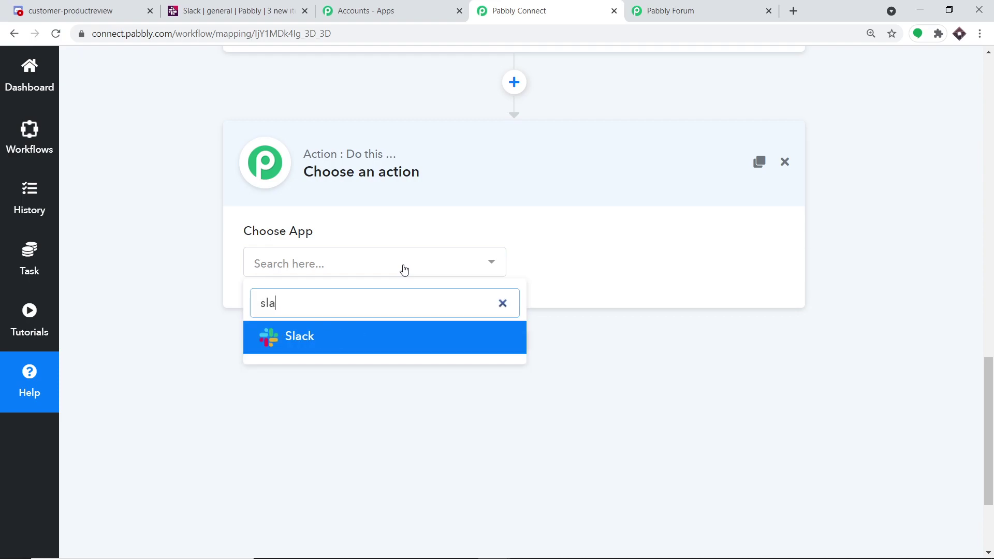
left_click(374, 336)
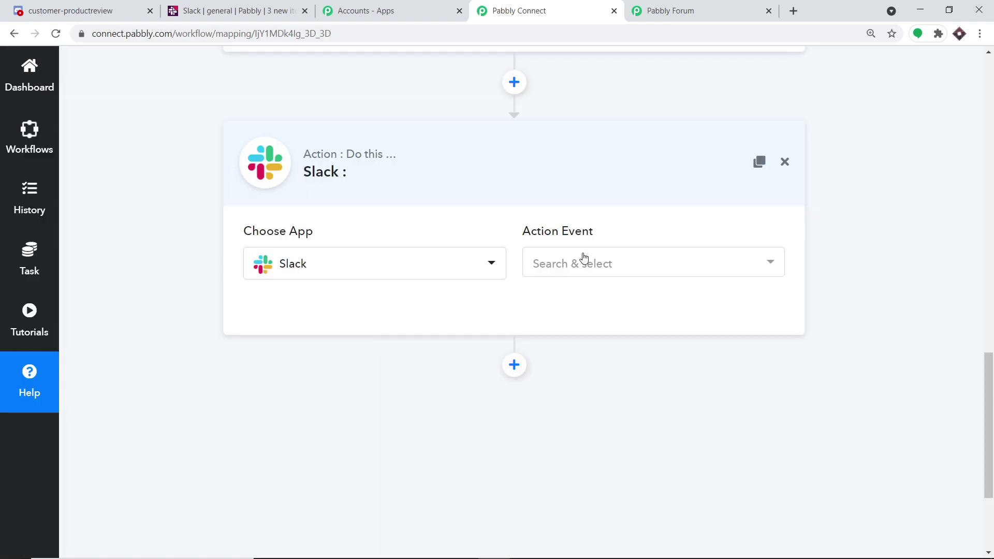
Step: Set the Slack action event to Send Channel Message (without Image) and begin connecting
left_click(583, 260)
scroll(605, 409, "down", 1)
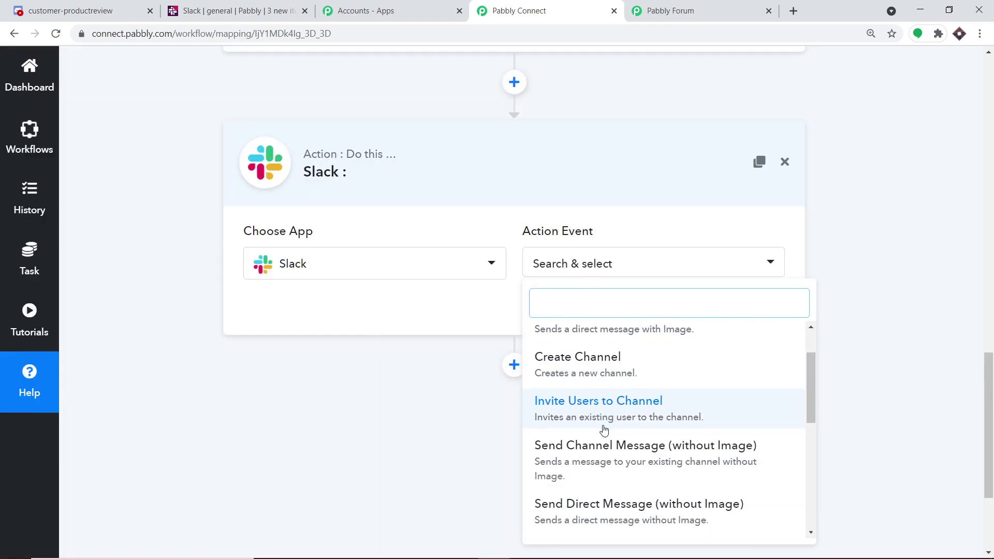
left_click(653, 450)
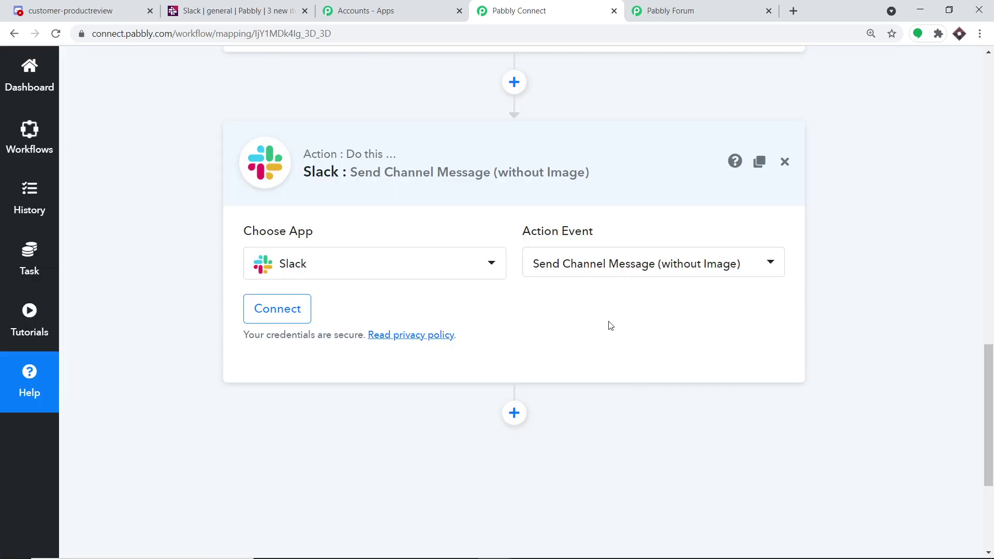
left_click(602, 263)
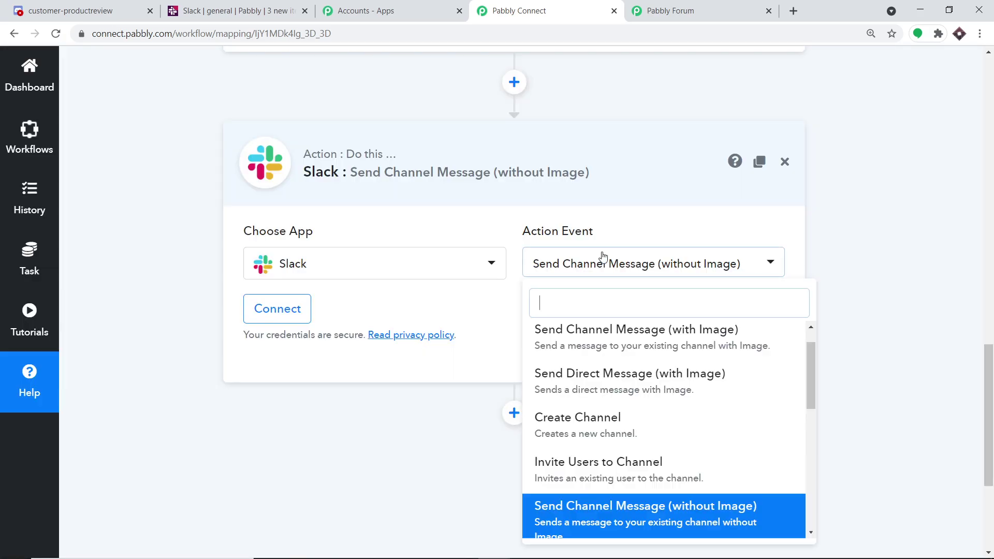
scroll(672, 450, "down", 2)
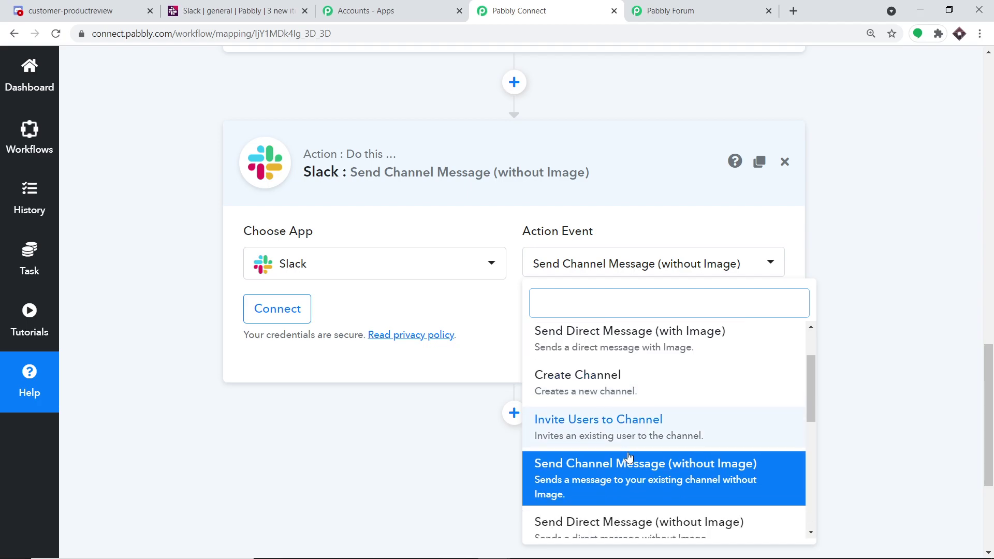
scroll(681, 424, "down", 2)
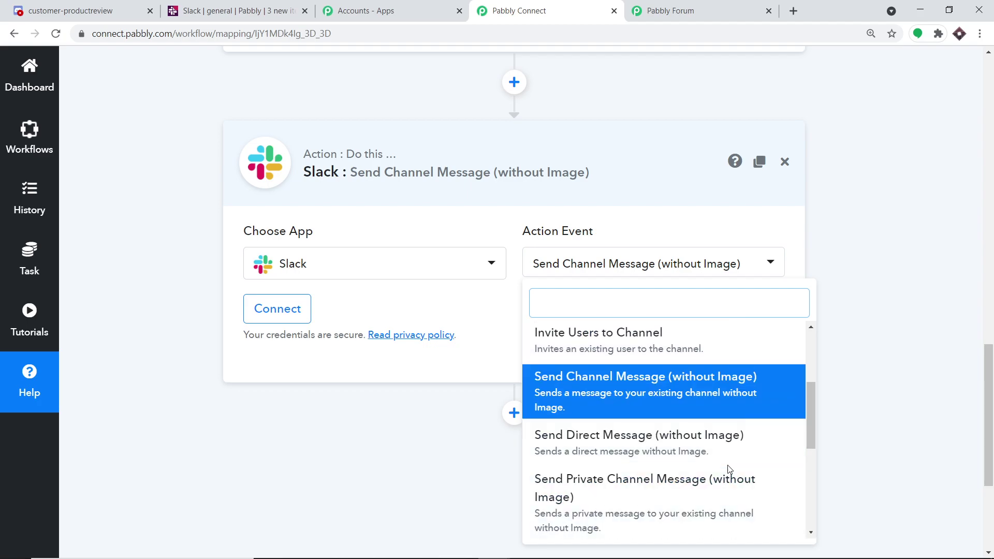
left_click(742, 231)
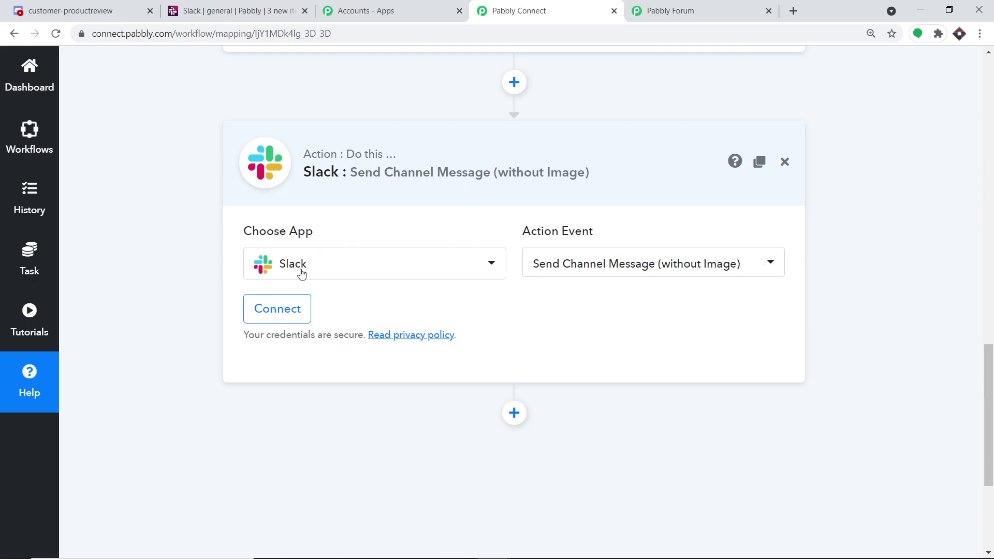
left_click(699, 6)
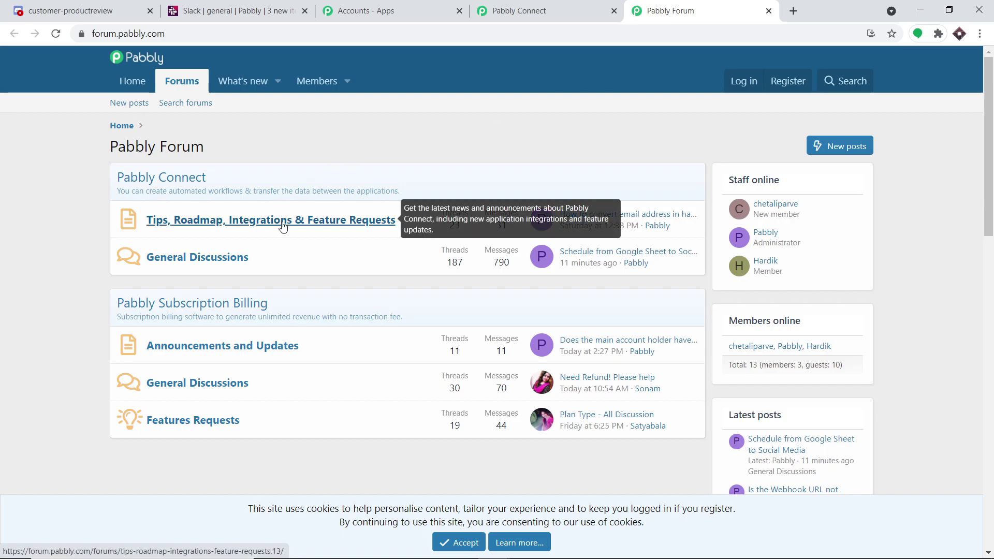
left_click(517, 10)
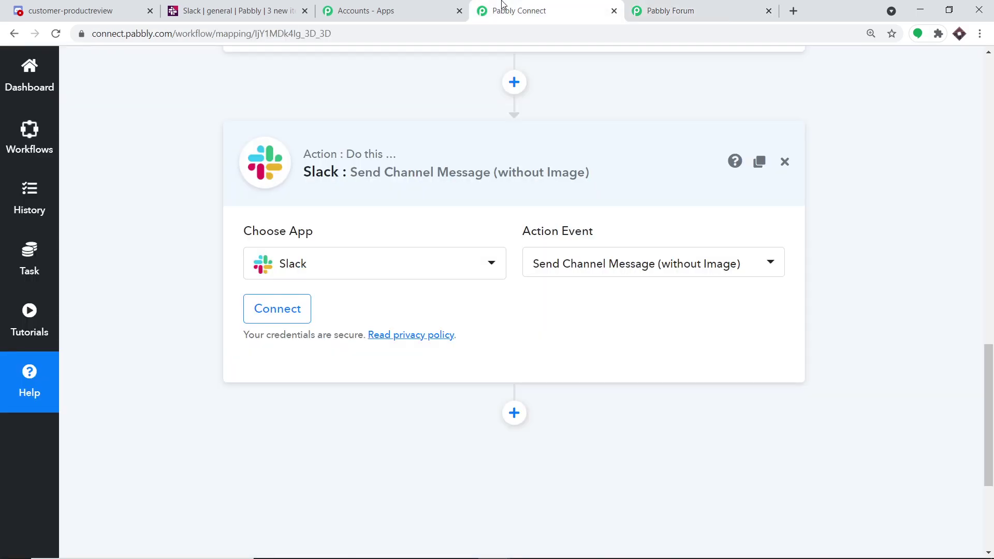
left_click(298, 309)
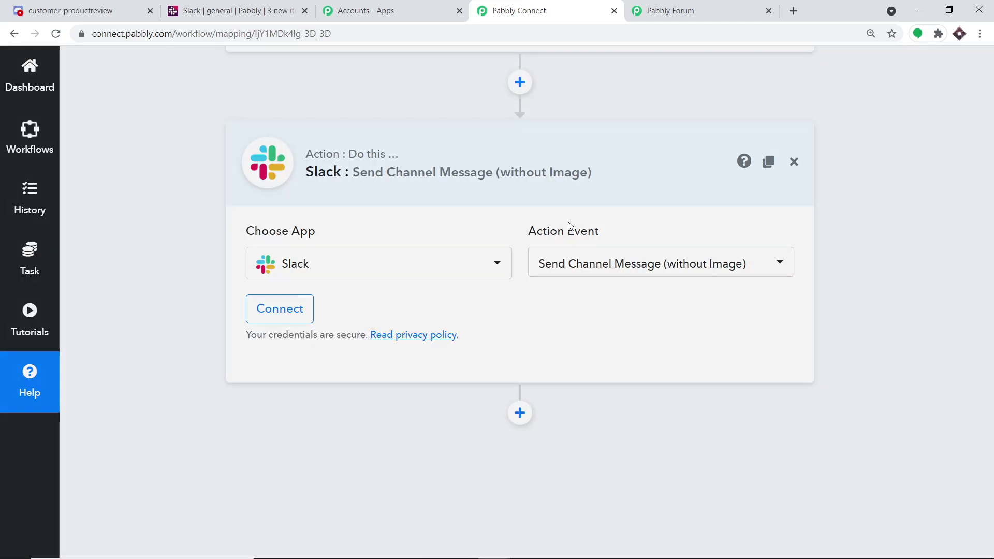
Step: Allow Pabbly Connect access to the Pabbly Slack workspace and confirm the authorization success
left_click(488, 307)
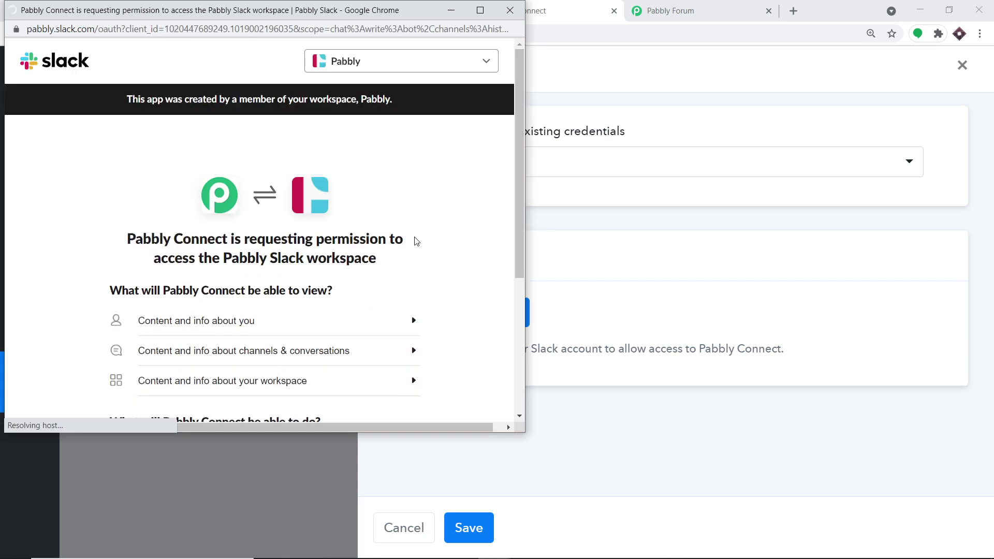
scroll(414, 243, "down", 5)
left_click_drag(290, 11, 595, 44)
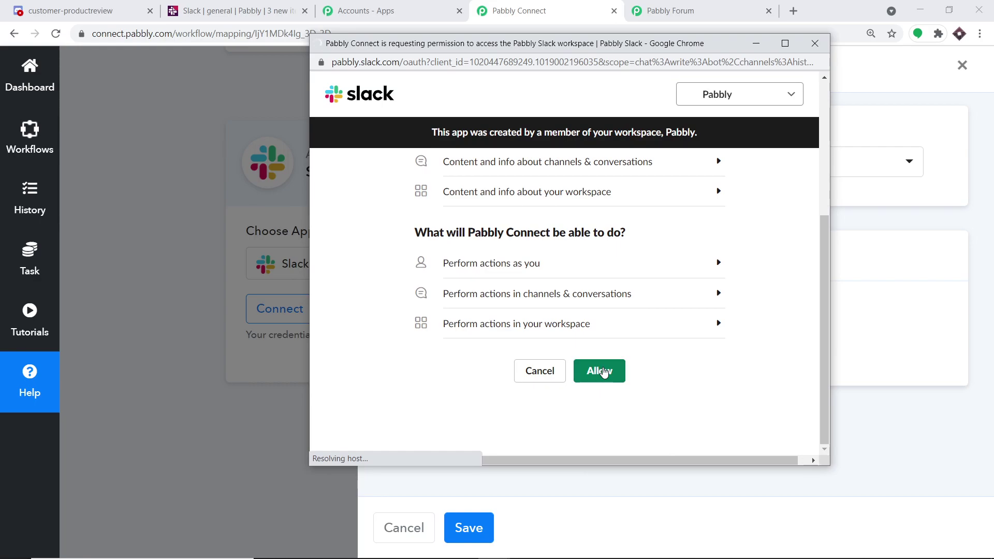
left_click(600, 371)
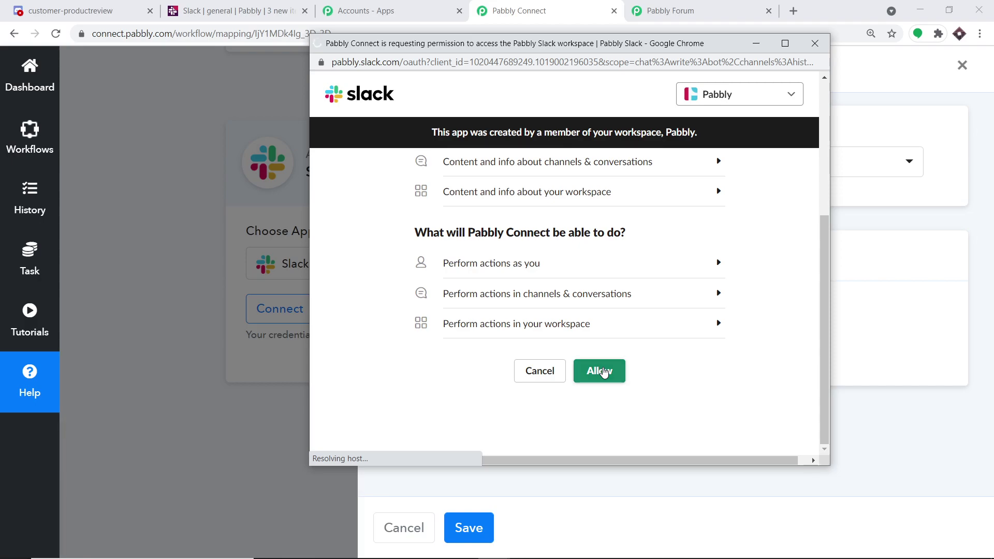
left_click(603, 371)
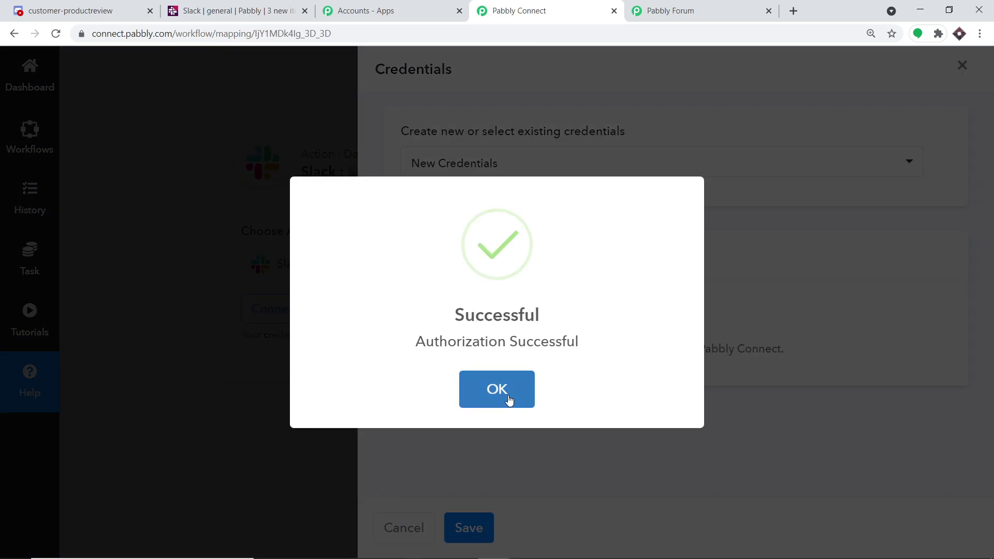
left_click(509, 400)
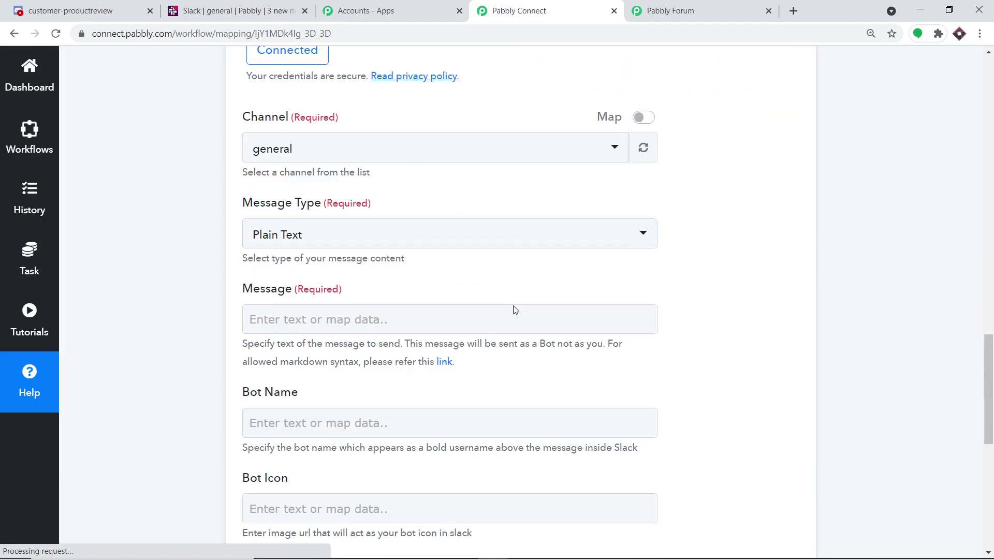
scroll(497, 338, "up", 5)
scroll(499, 336, "up", 3)
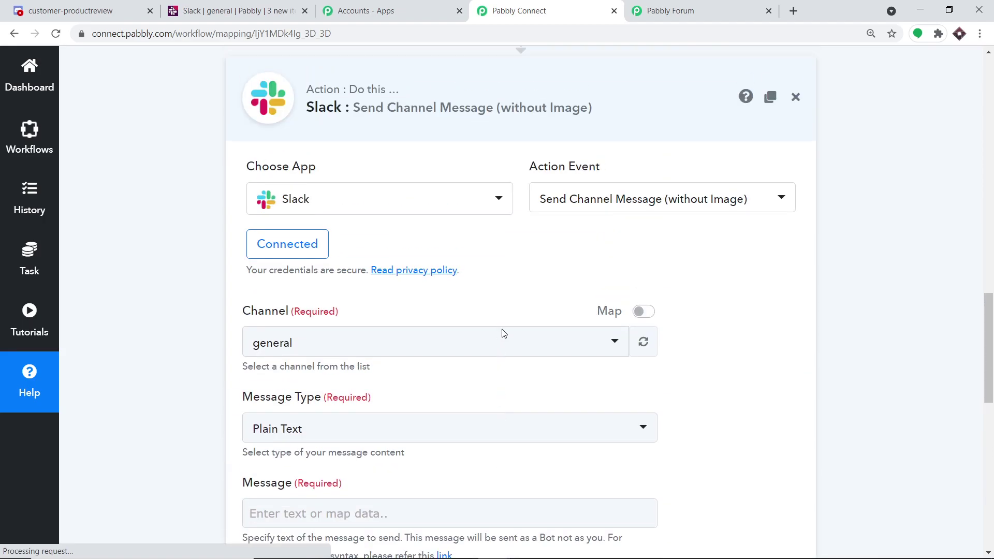
scroll(507, 340, "down", 1)
scroll(494, 350, "down", 1)
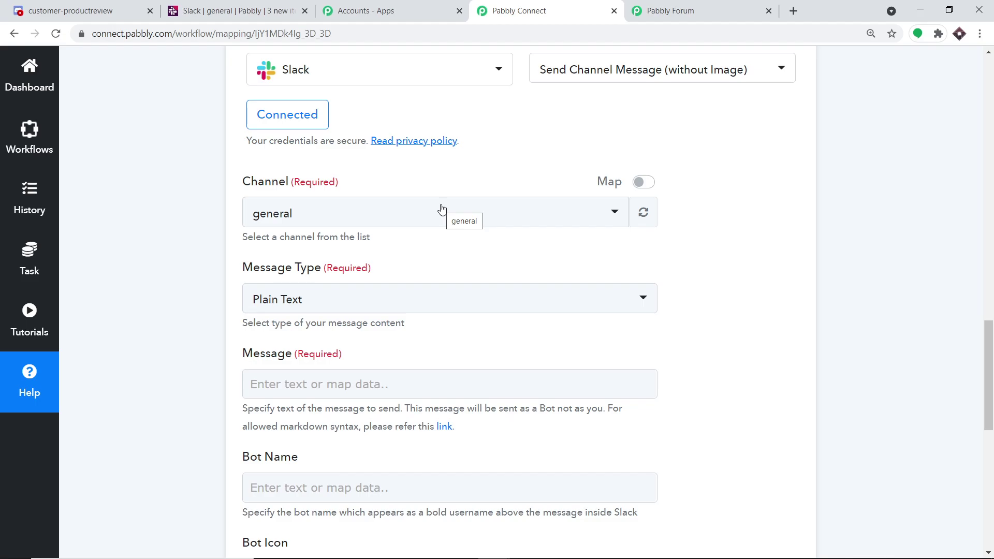
scroll(438, 193, "down", 1)
left_click(414, 156)
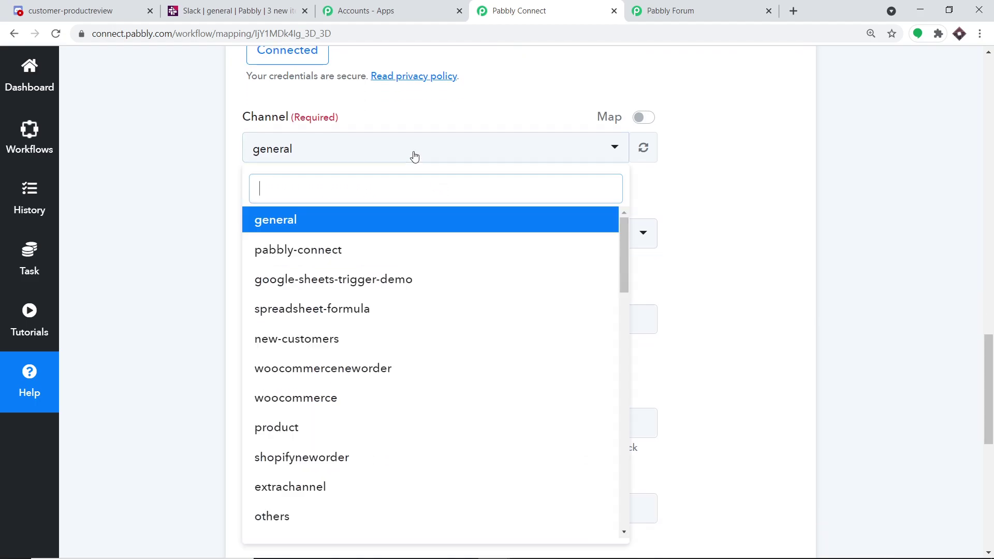
left_click(319, 231)
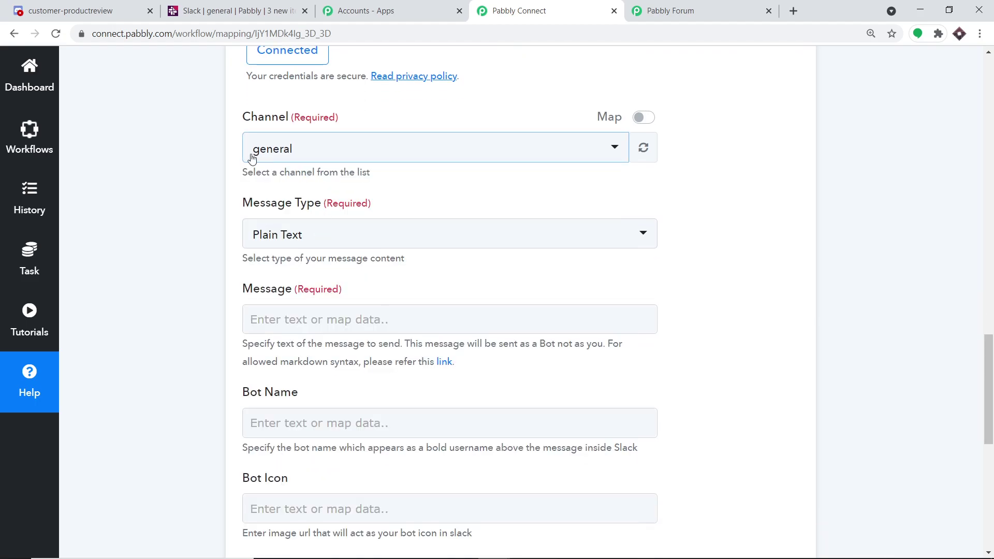
scroll(337, 166, "down", 1)
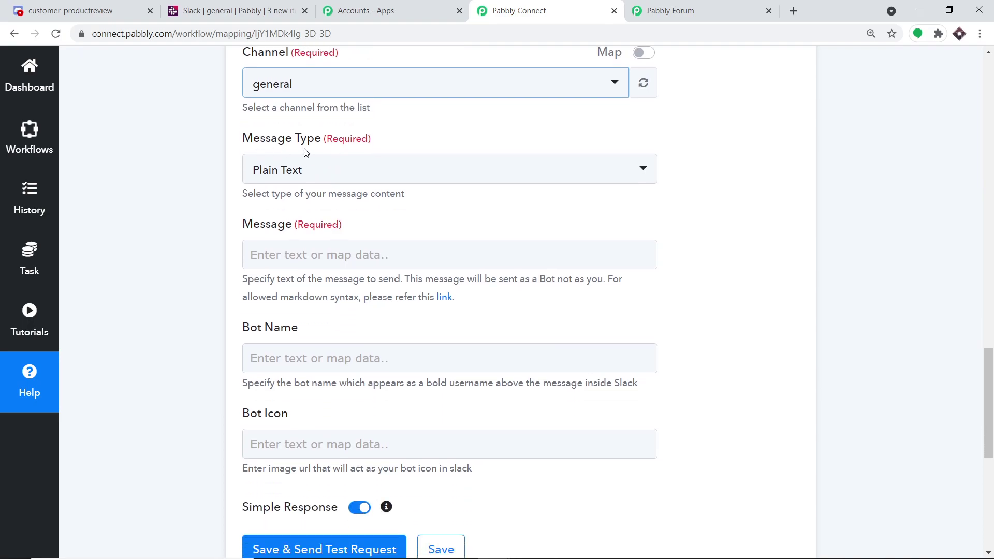
scroll(309, 190, "down", 2)
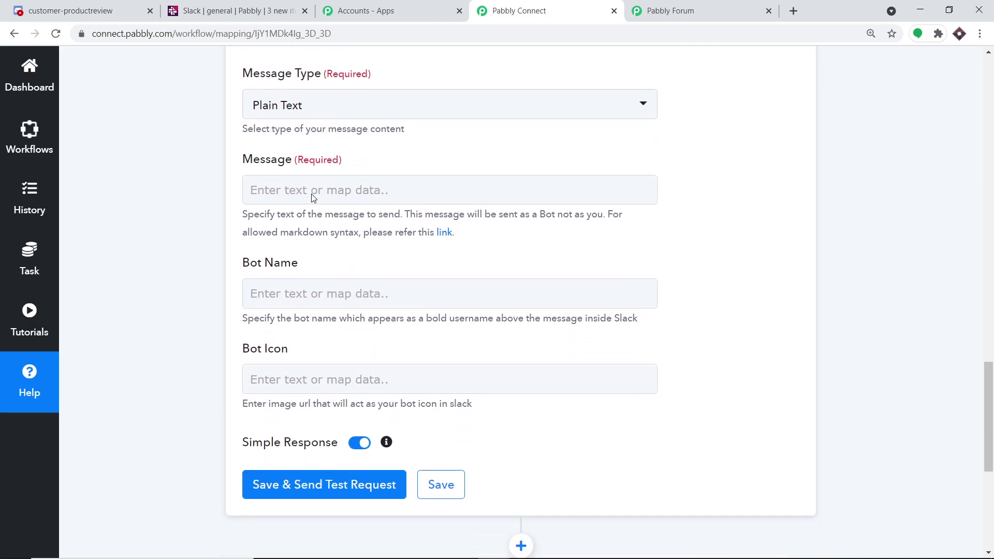
Step: Map the Discord trigger's 'content' field into the Slack Message
left_click(322, 124)
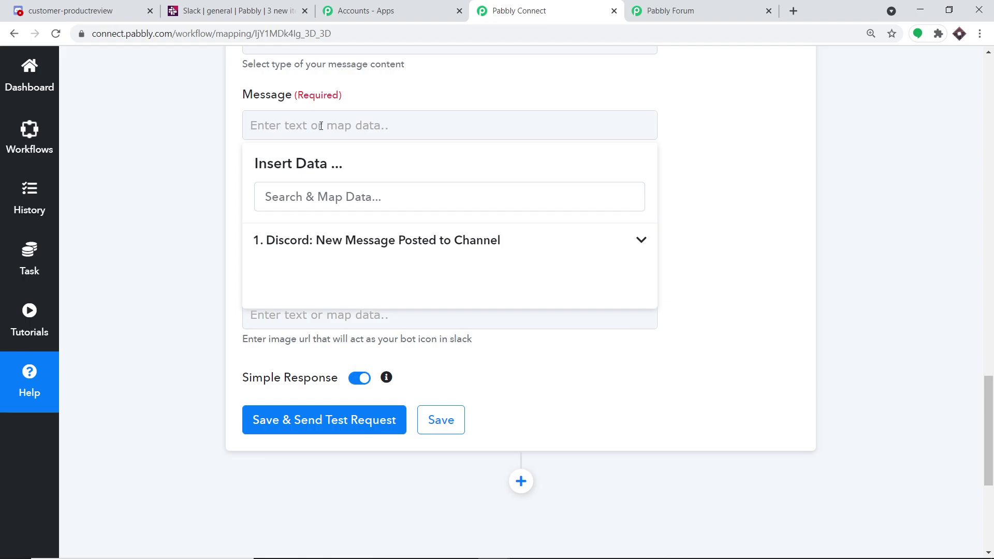
left_click(324, 240)
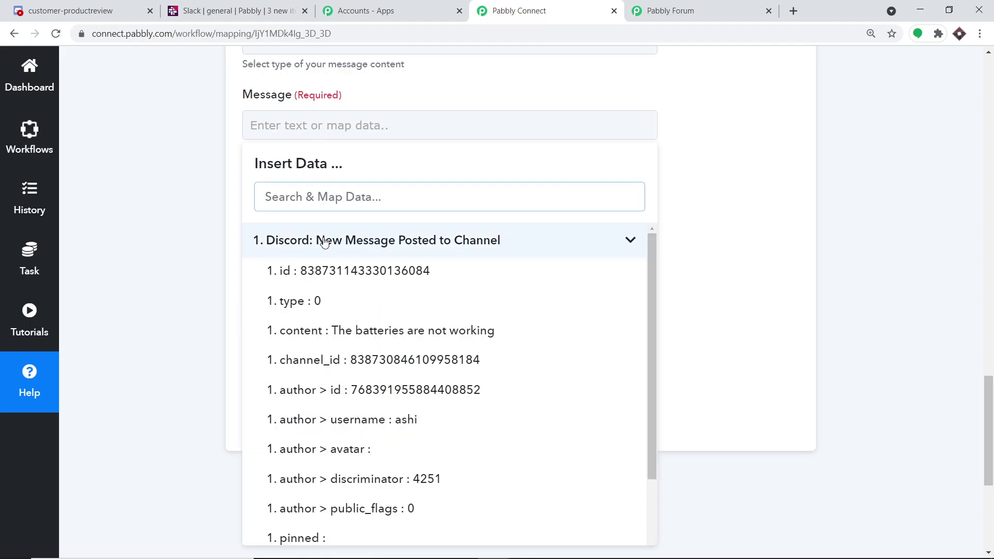
scroll(352, 476, "down", 1)
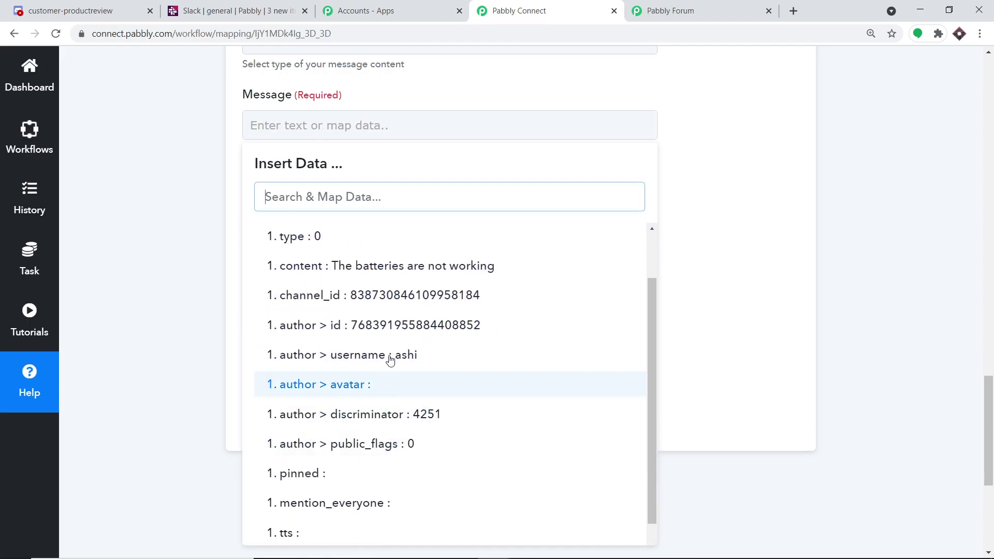
left_click(427, 274)
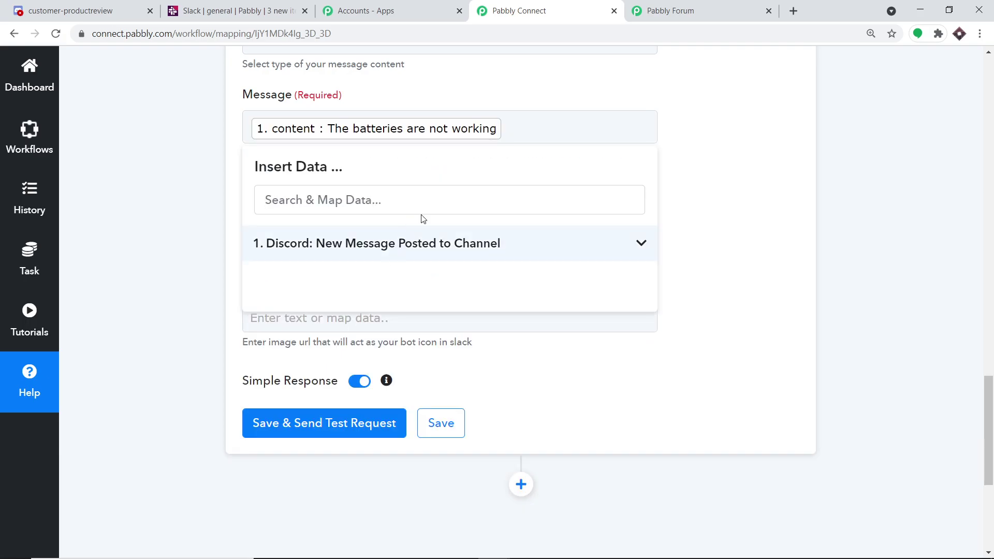
left_click(696, 163)
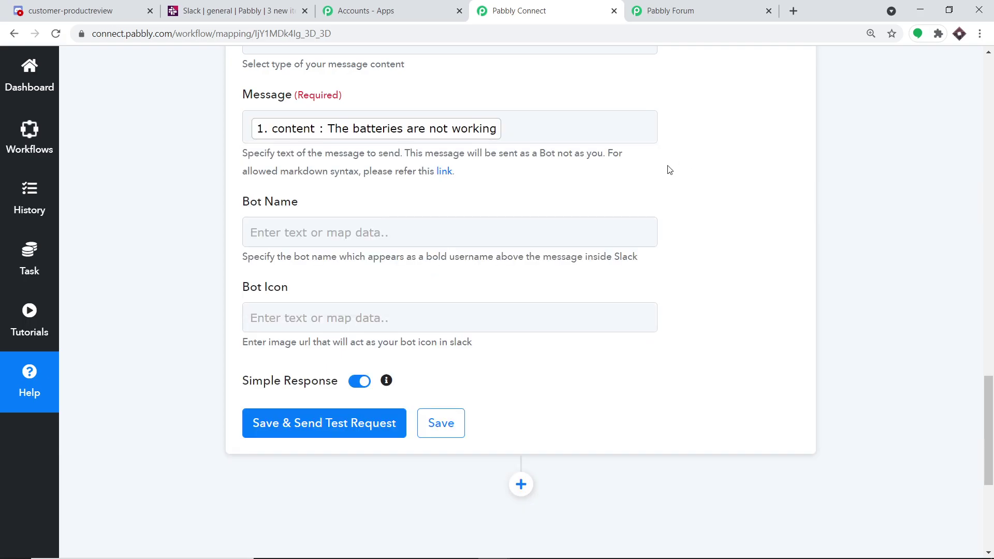
Step: Set Bot Name to MARK and leave Bot Icon empty
left_click(429, 225)
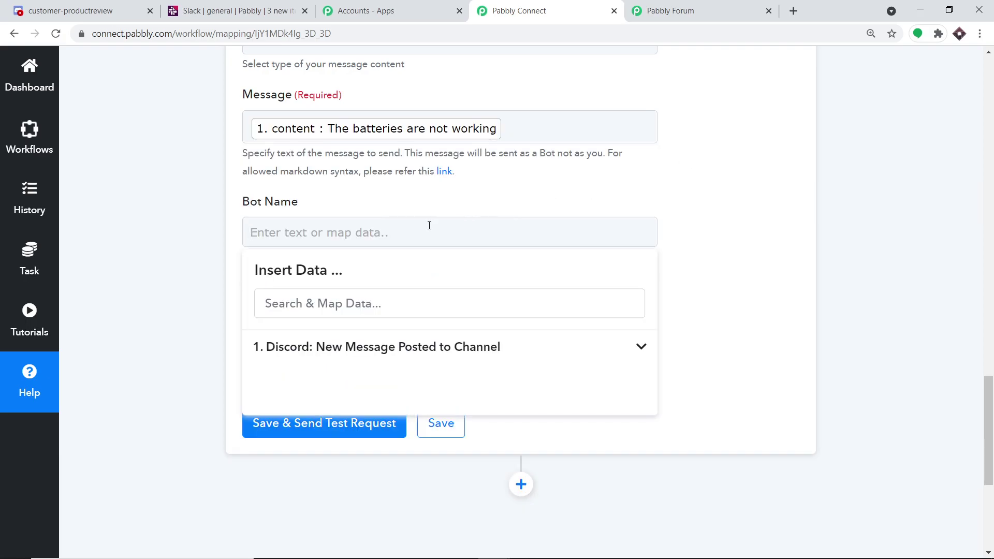
type("MARK")
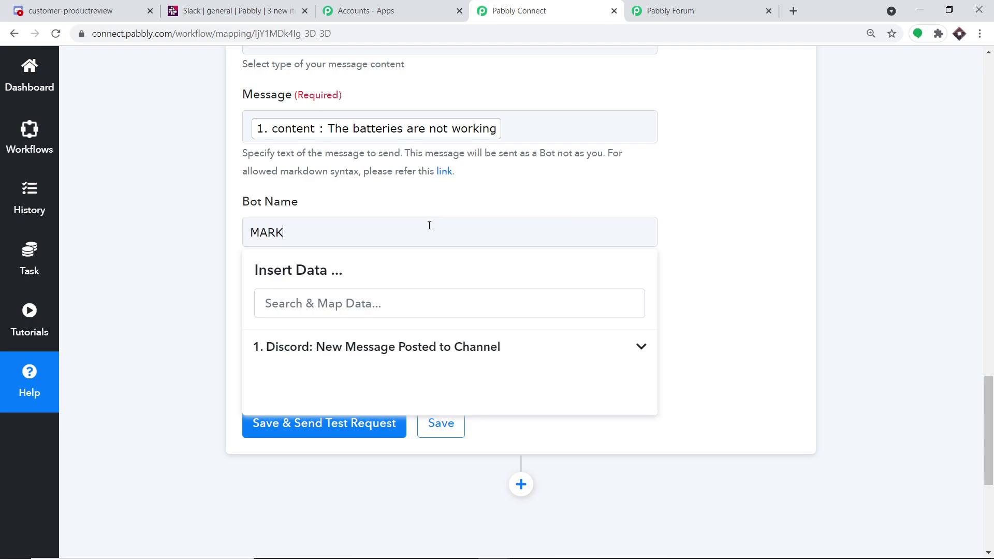
left_click(694, 185)
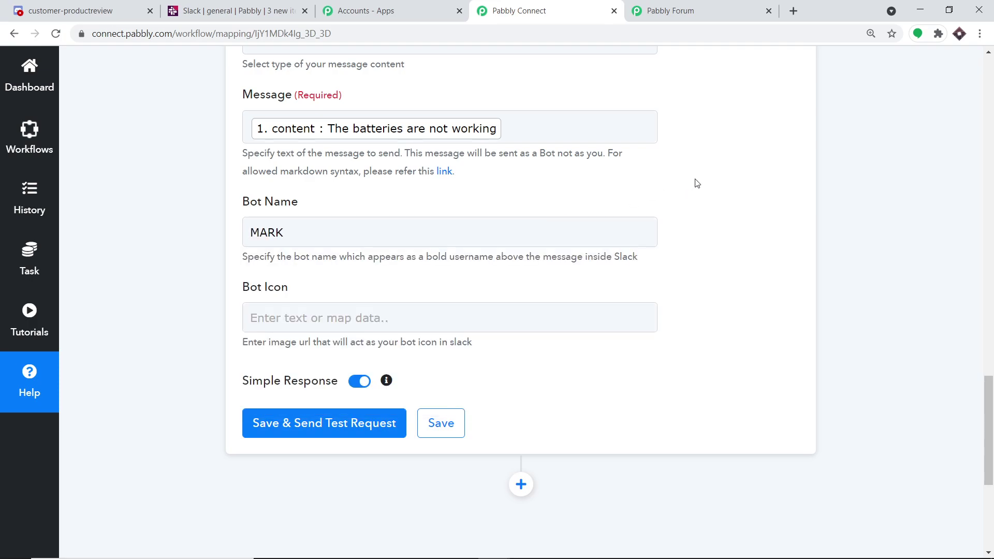
left_click(291, 313)
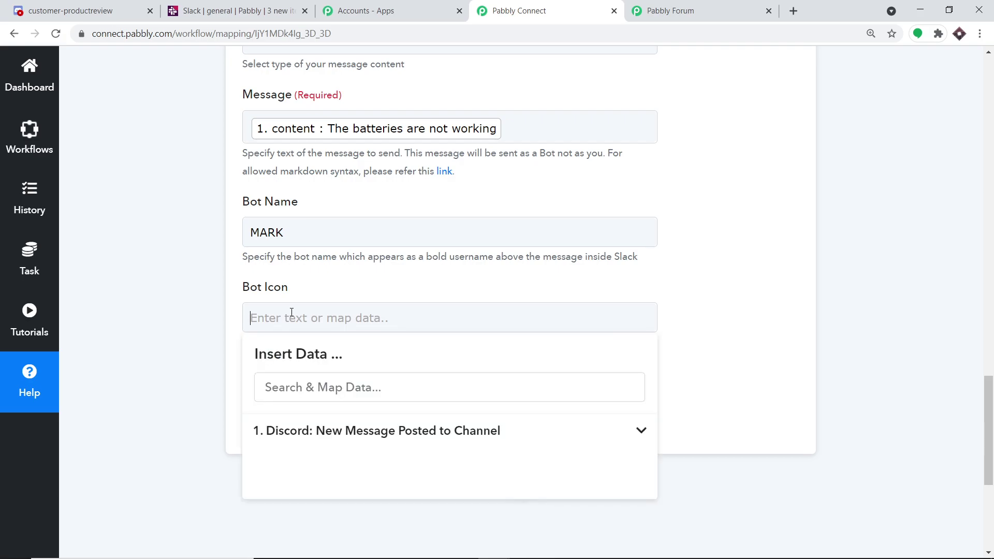
left_click(375, 293)
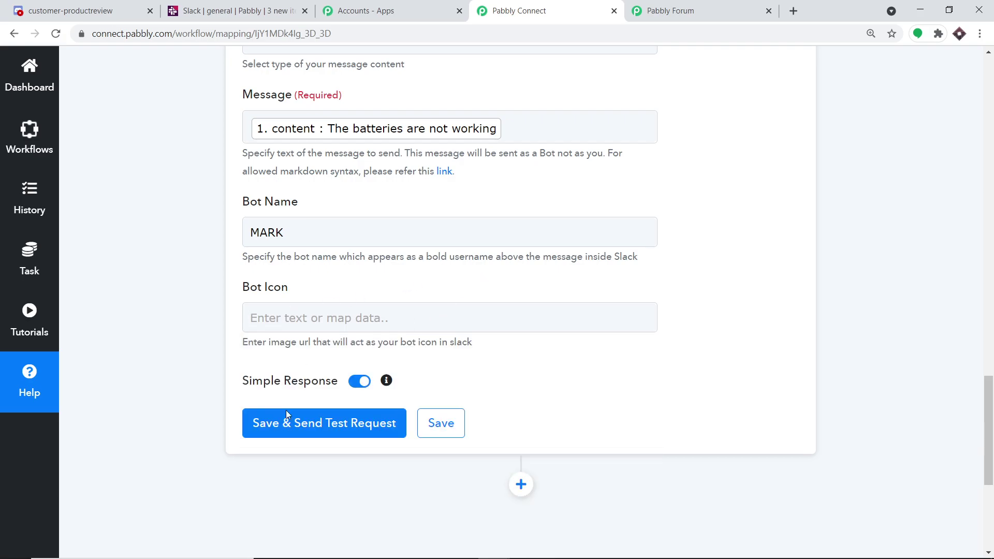
scroll(325, 387, "up", 5)
scroll(325, 386, "down", 5)
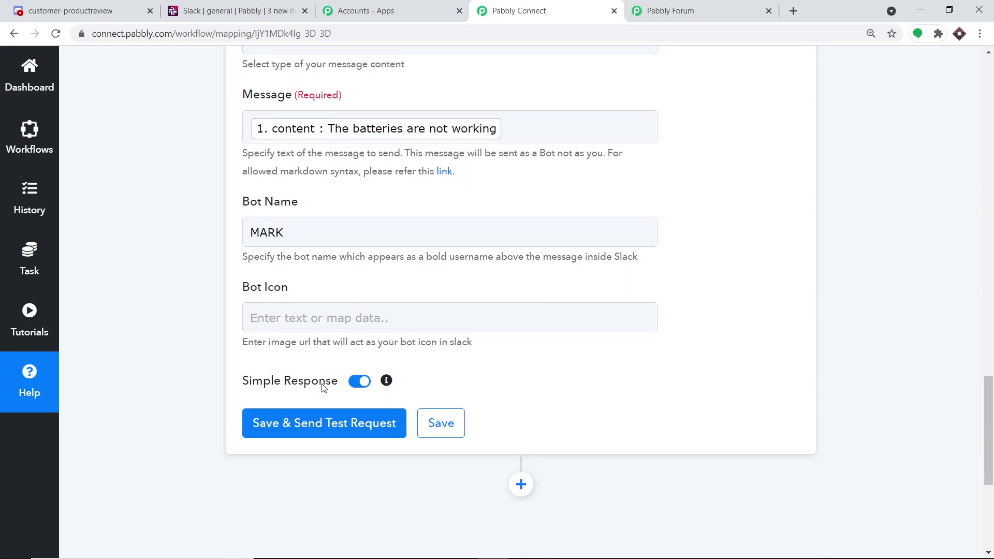
Step: Save and test the Slack step, confirming MARK's batteries message in #general
left_click(312, 425)
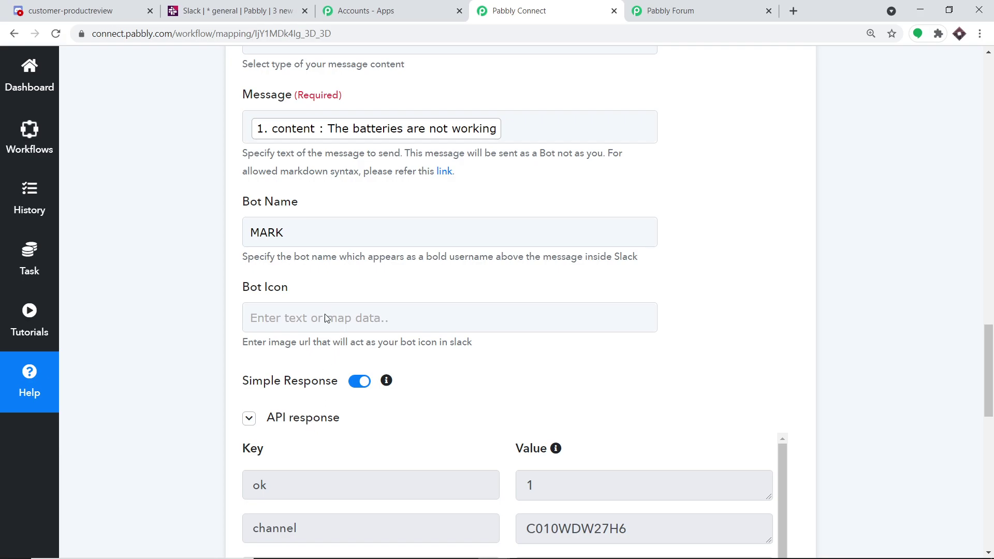
left_click(278, 4)
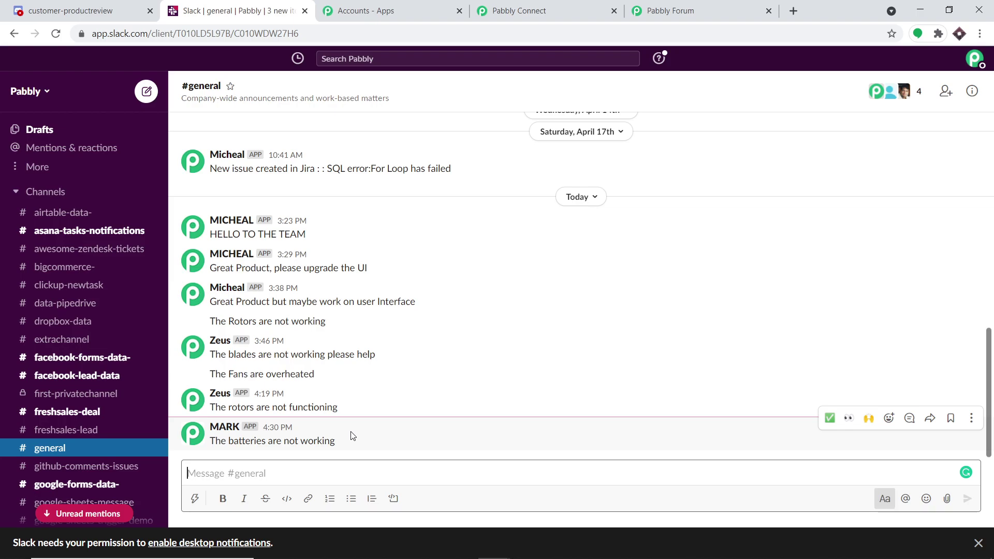
left_click(505, 9)
Step: Collapse the Discord trigger and Slack action steps in the workflow
scroll(990, 191, "down", 10)
left_click_drag(990, 190, 990, 83)
left_click(459, 266)
scroll(446, 337, "down", 1)
left_click(443, 368)
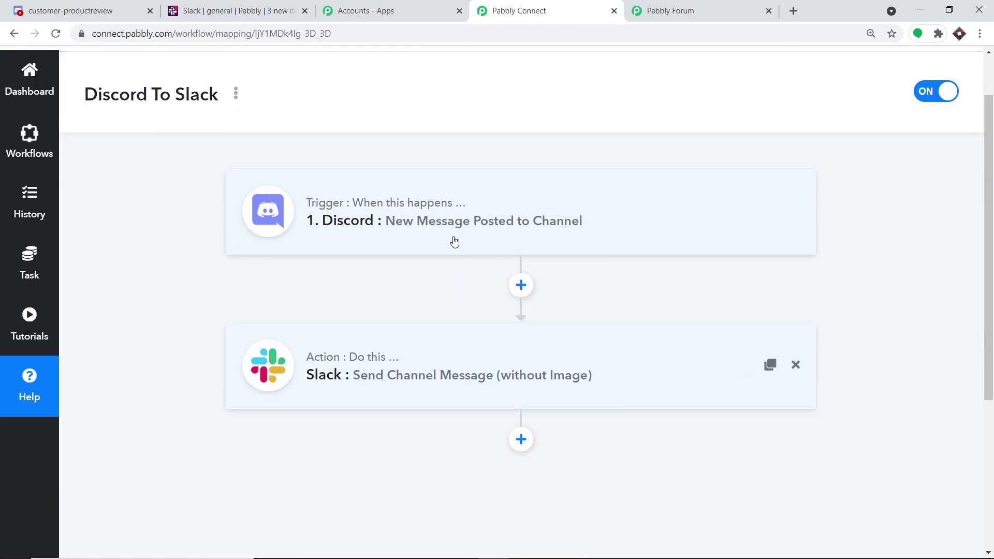